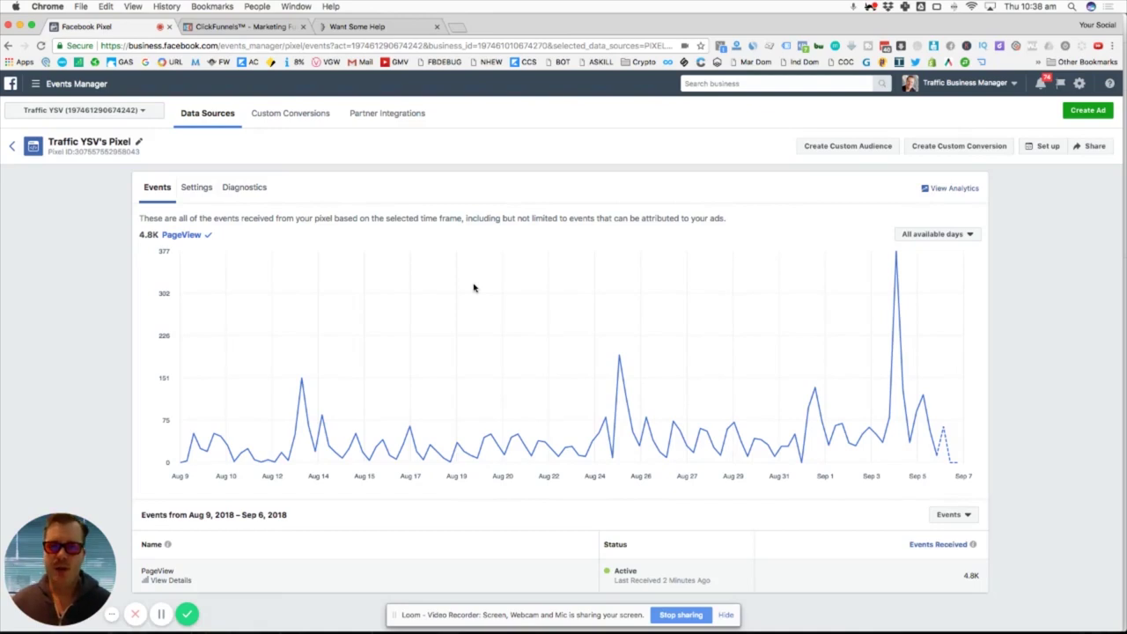
Copy the Facebook pixel base code using the manual installation setup, then finish the setup without adding any events
left_click(291, 46)
left_click_drag(305, 46, 159, 46)
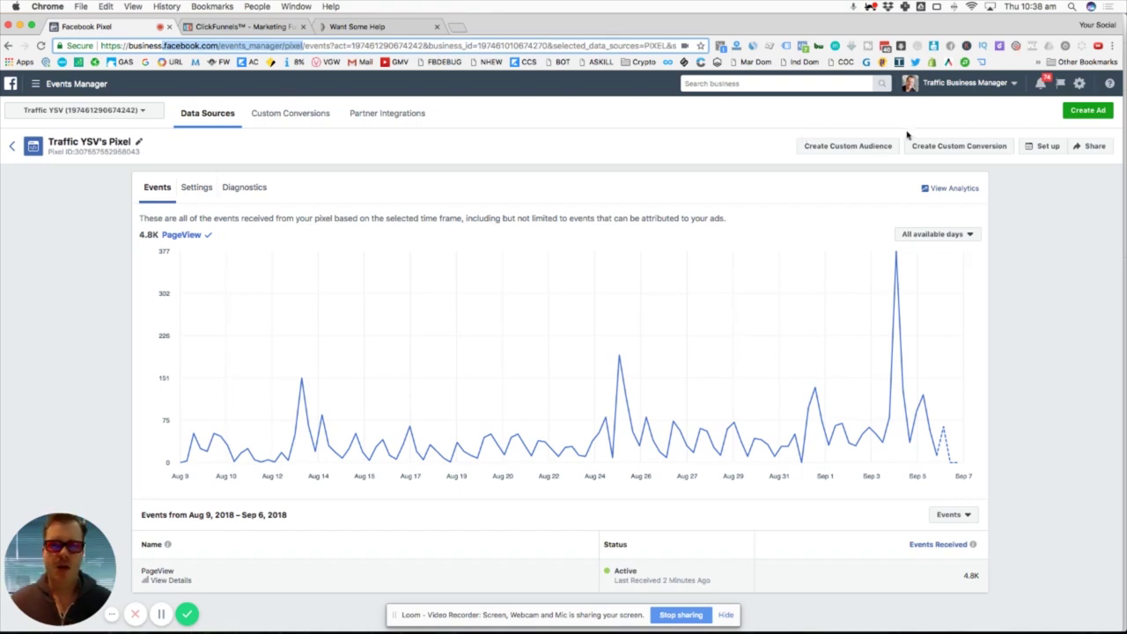
left_click(1037, 148)
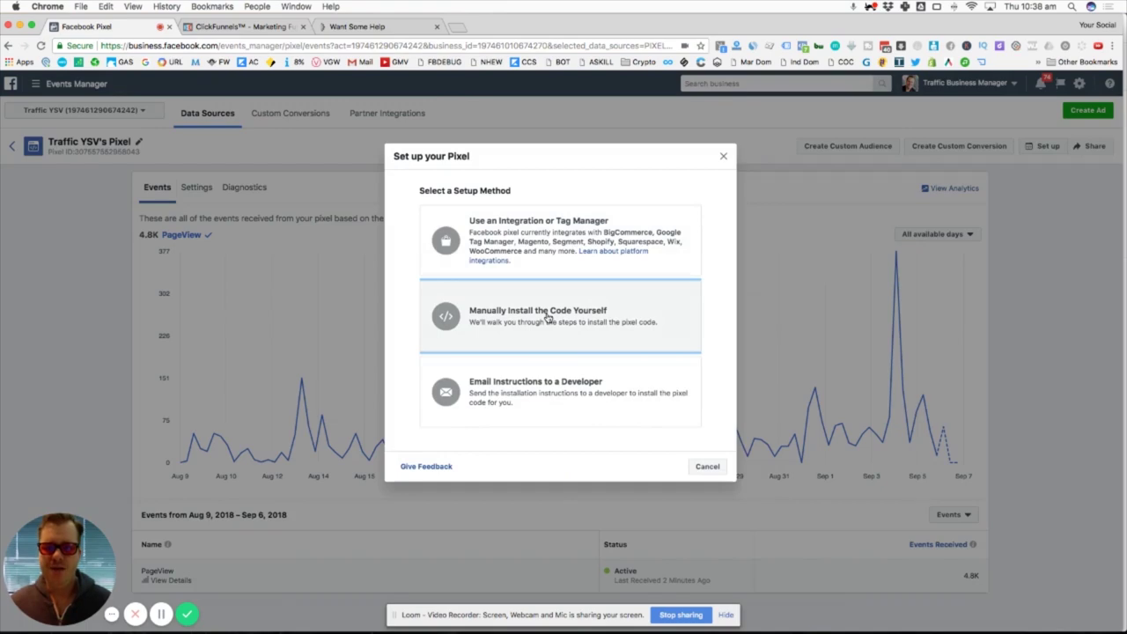
left_click(548, 318)
scroll(480, 407, "down", 4)
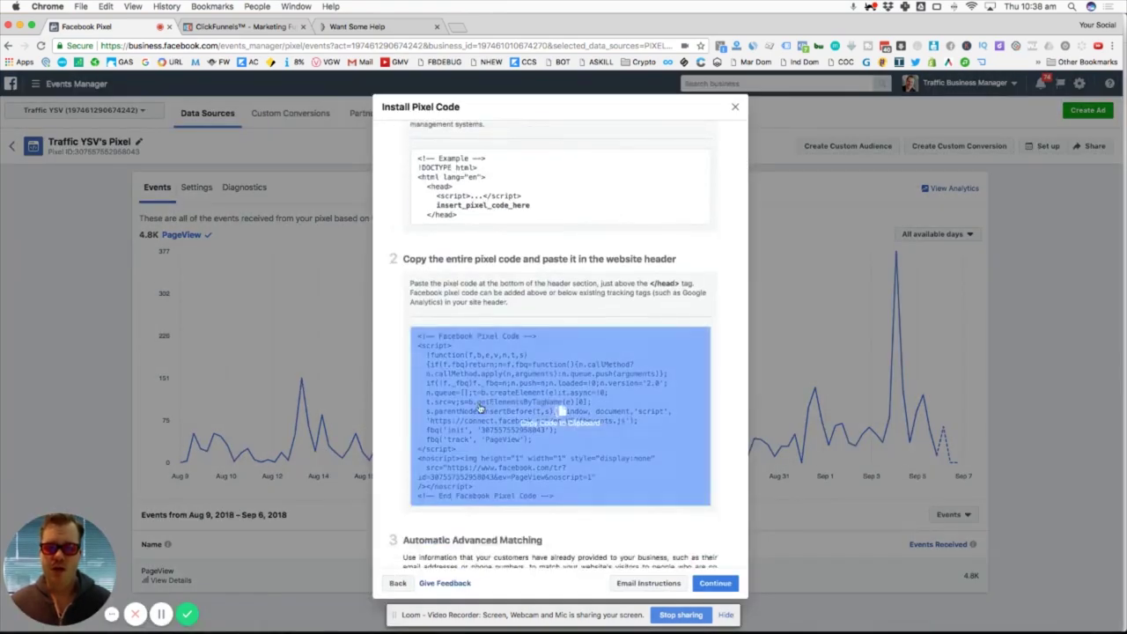
left_click(532, 408)
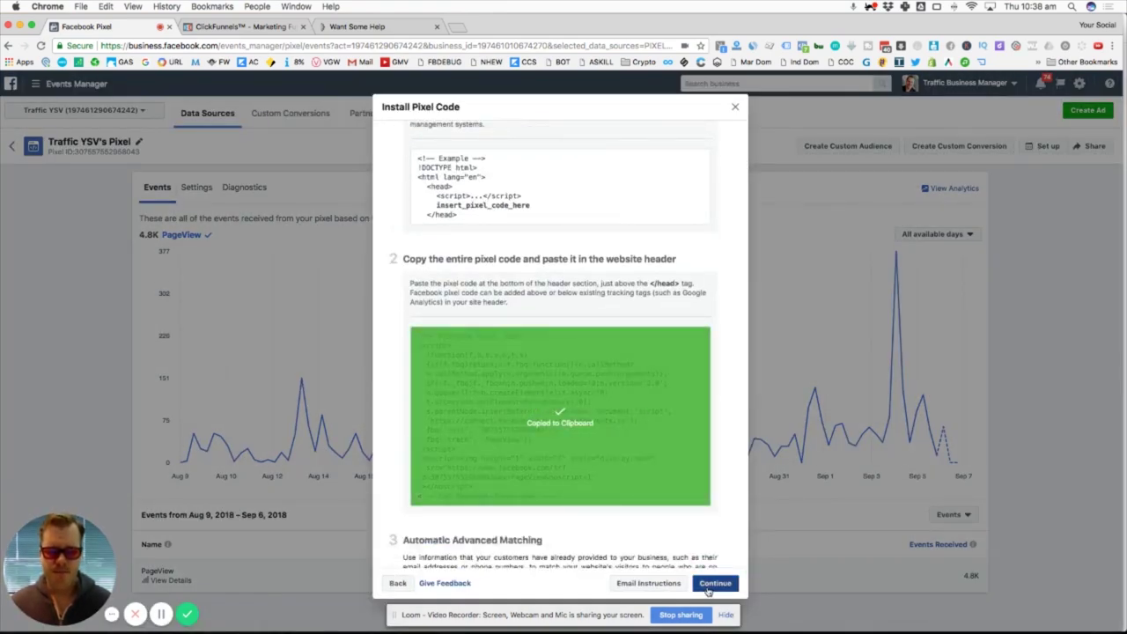
left_click(710, 587)
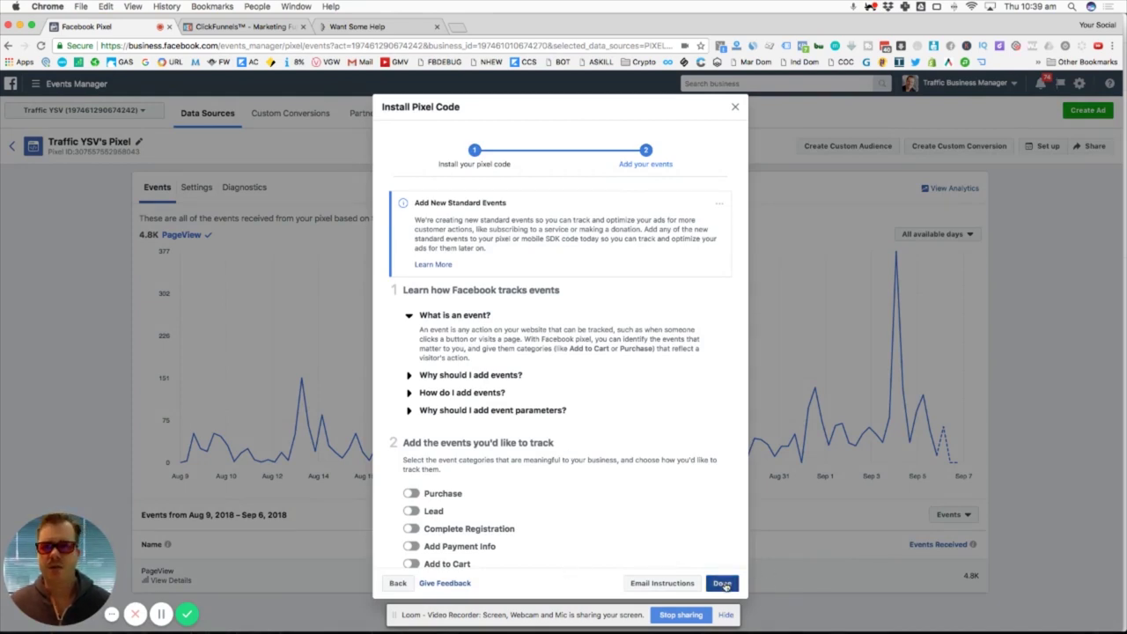
left_click(724, 583)
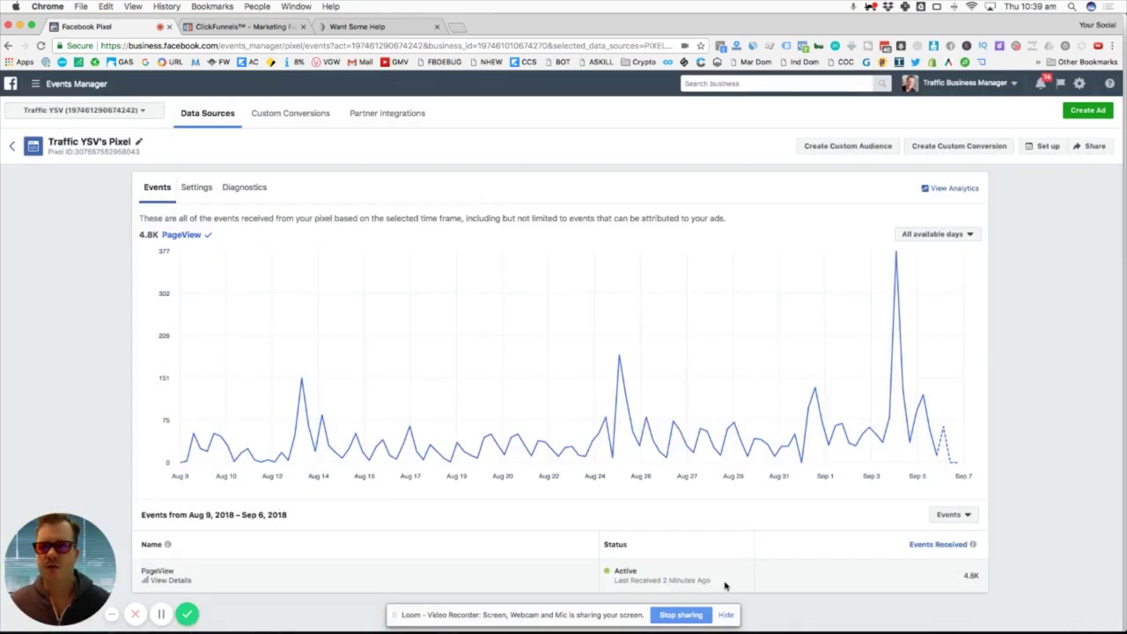
Check which pixel fires on the Events Manager page with Facebook Pixel Helper
left_click(802, 47)
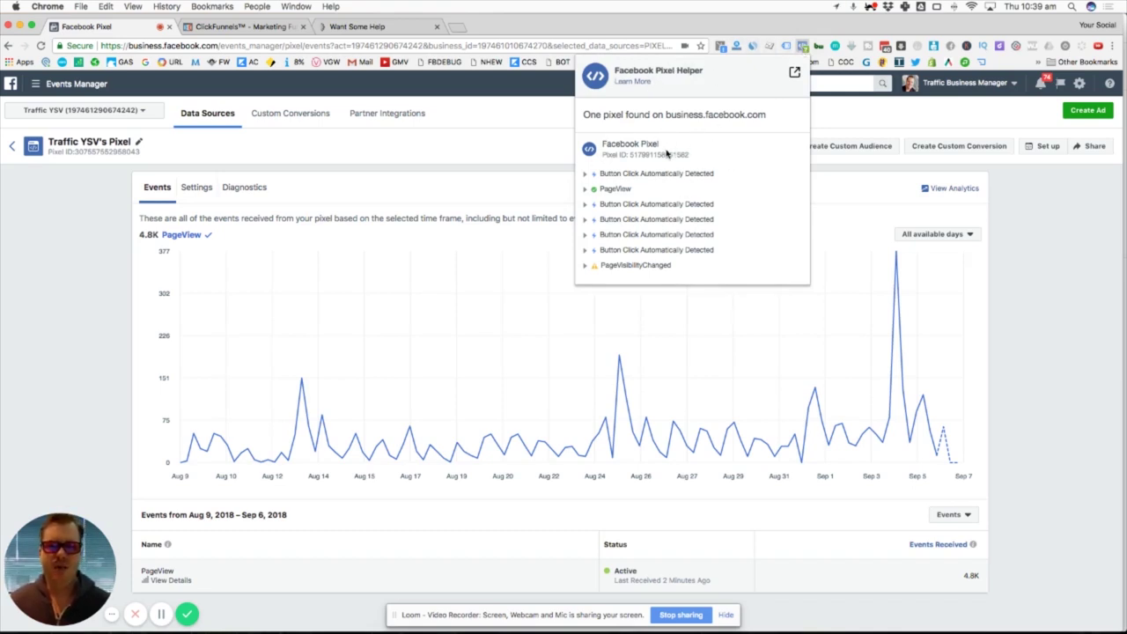
left_click(399, 168)
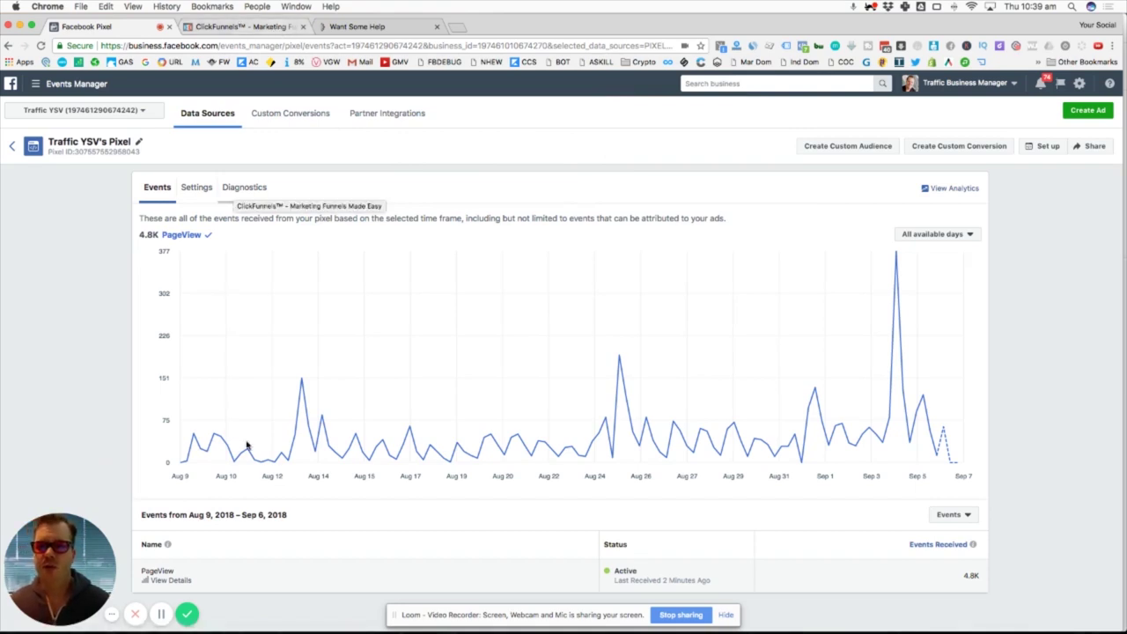
Switch to ClickFunnels and paste the copied Facebook pixel code into the funnel's Head Tracking Code settings
left_click(162, 614)
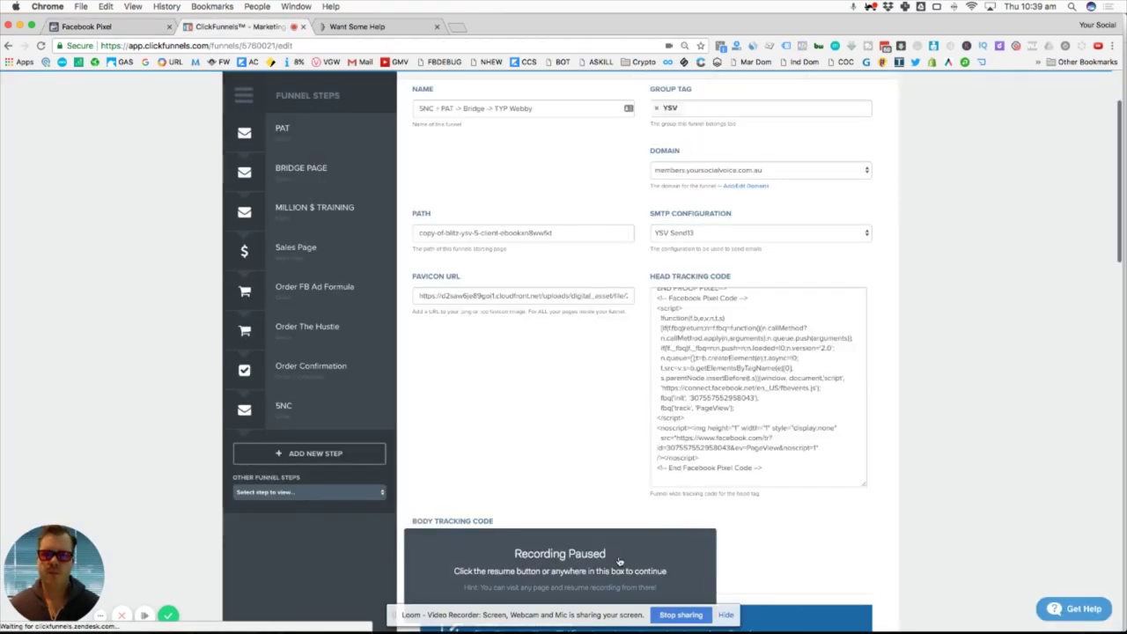
left_click(619, 561)
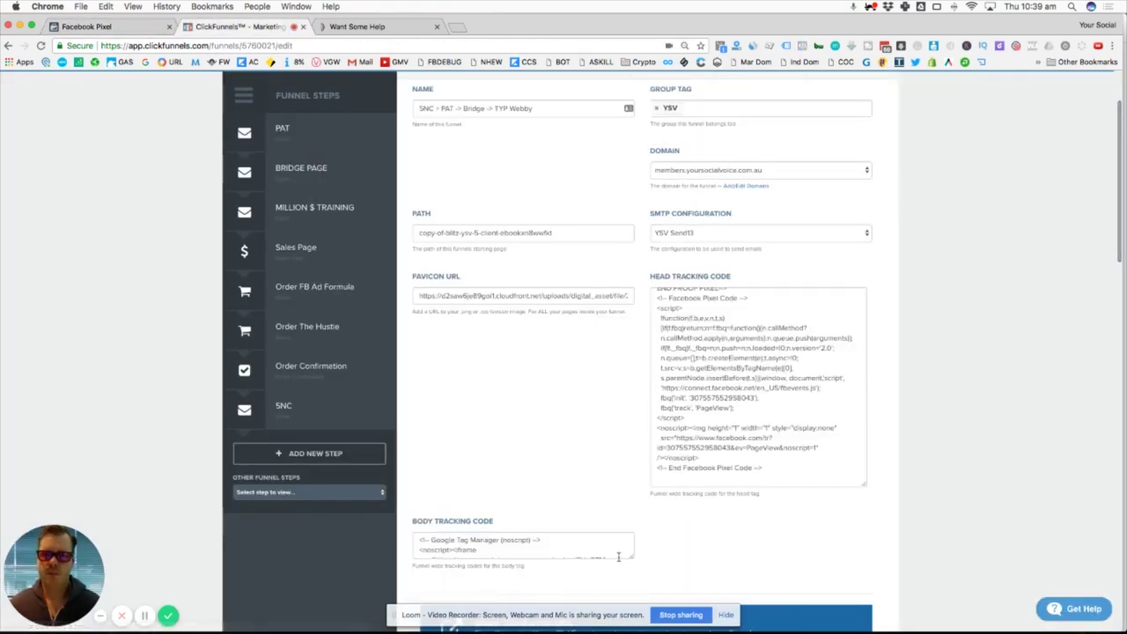
scroll(584, 496, "up", 2)
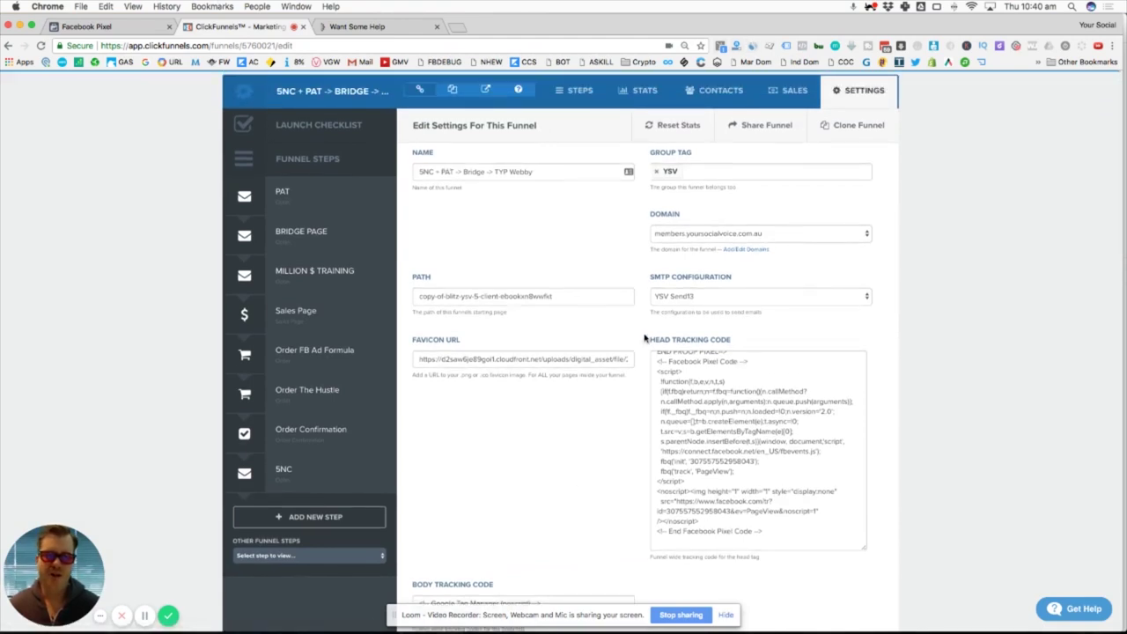
mouse_move(655, 361)
left_mouse_down()
mouse_move(744, 443)
mouse_move(763, 530)
mouse_move(719, 439)
mouse_move(654, 363)
left_mouse_up()
left_click(766, 528)
key("super+v")
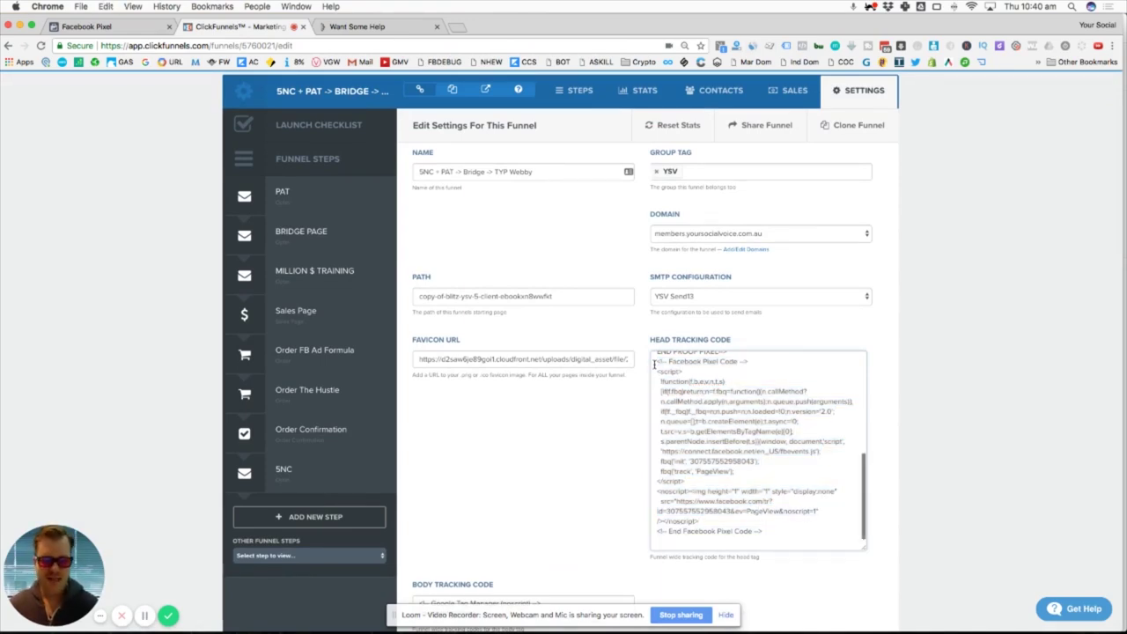
scroll(634, 370, "down", 5)
scroll(629, 375, "down", 6)
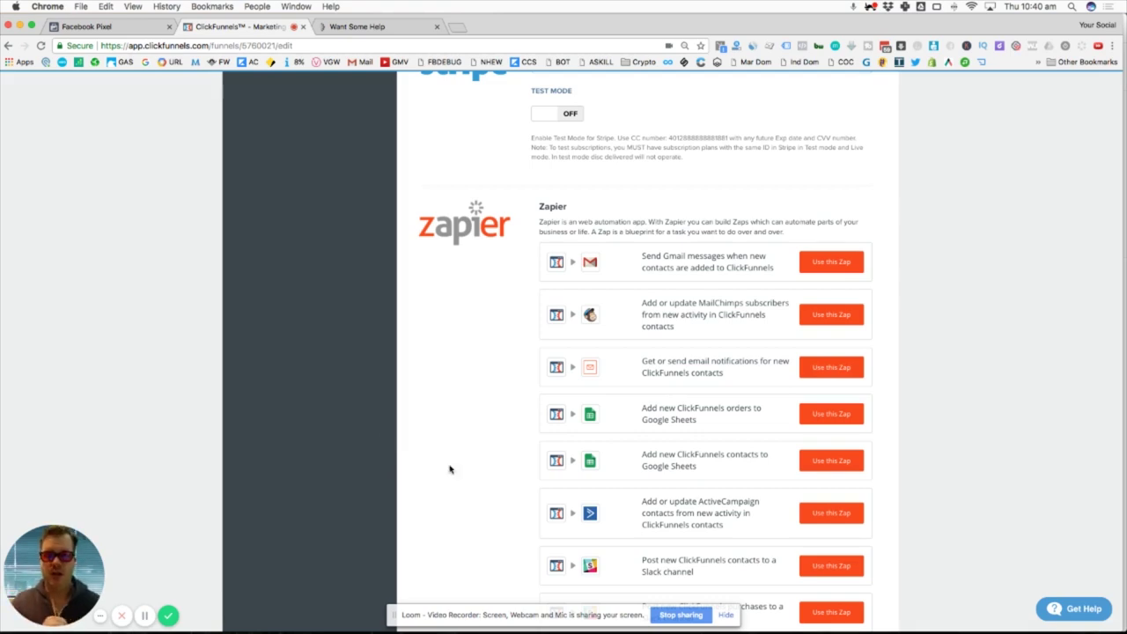
scroll(450, 468, "down", 8)
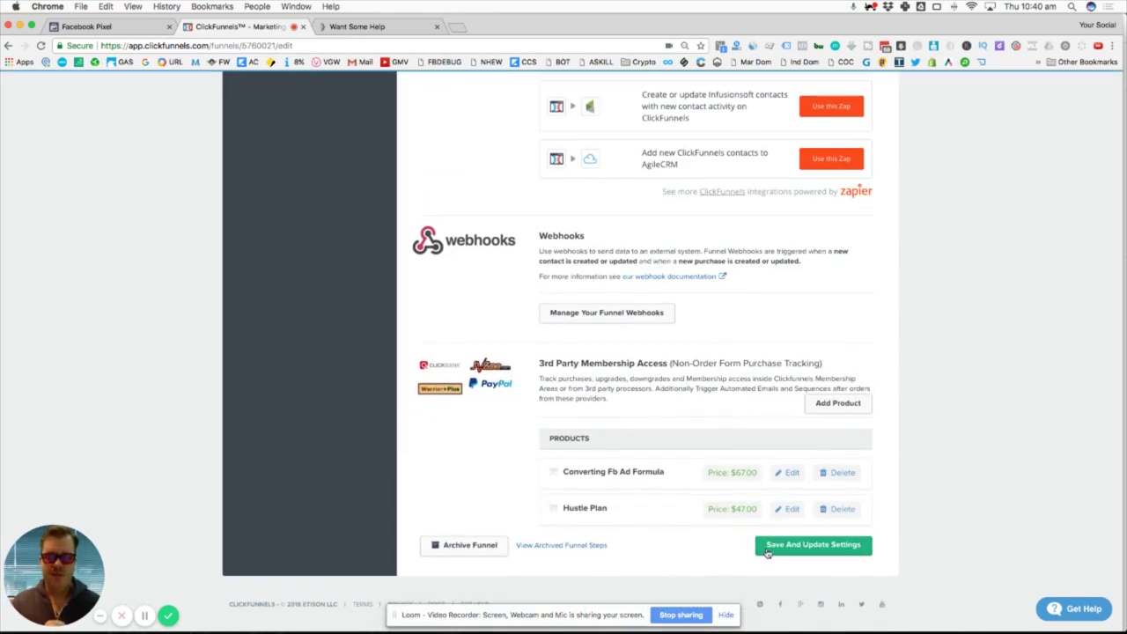
Inspect the pixels installed on the live downloads-thank-you page with Facebook Pixel Helper, highlighting the end of the second pixel's ID
left_click(146, 614)
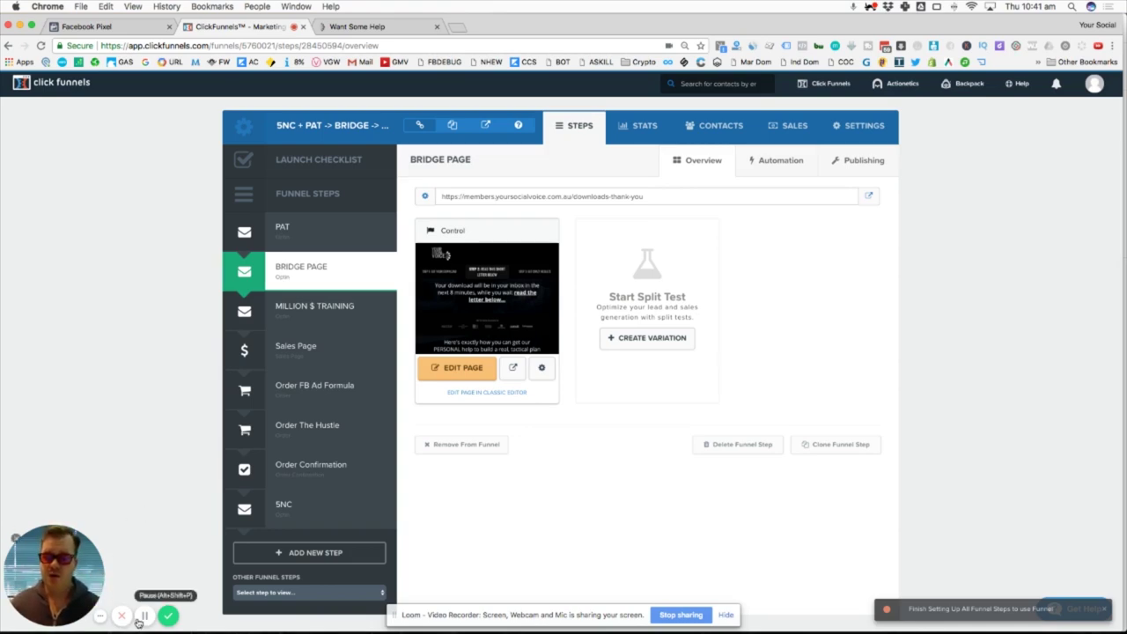
key("ctrl+Tab")
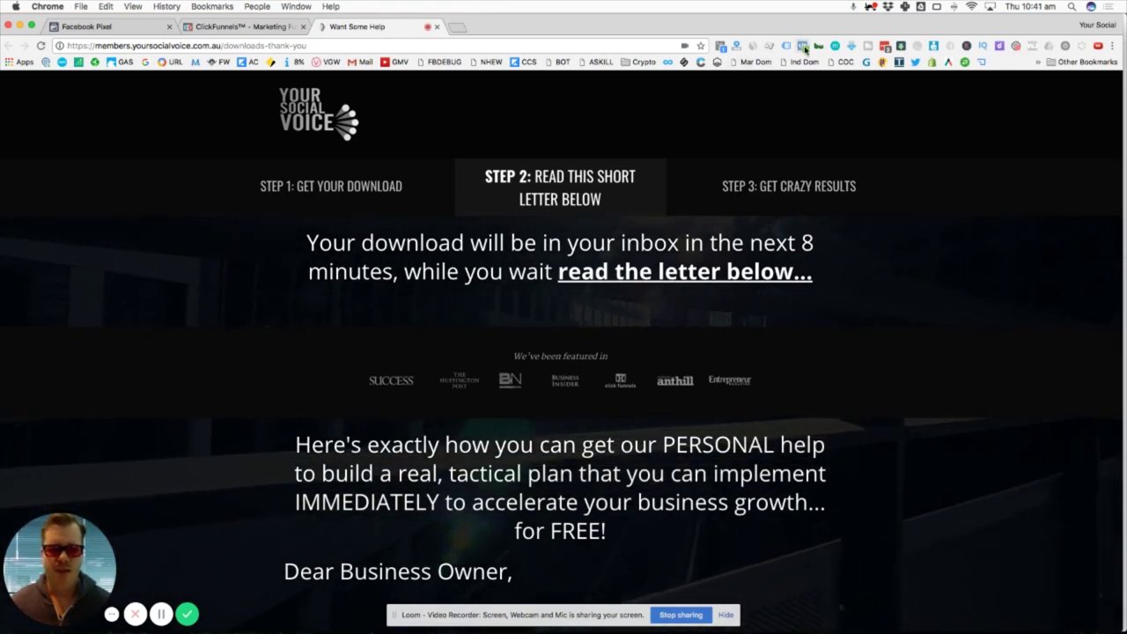
left_click(802, 47)
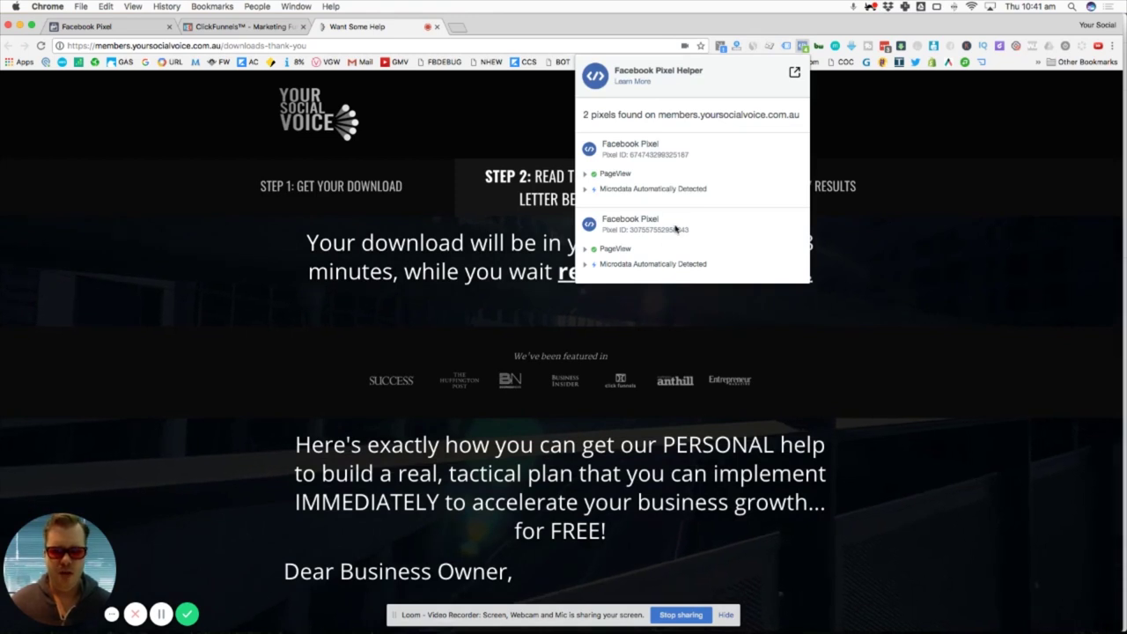
left_click_drag(674, 230, 693, 231)
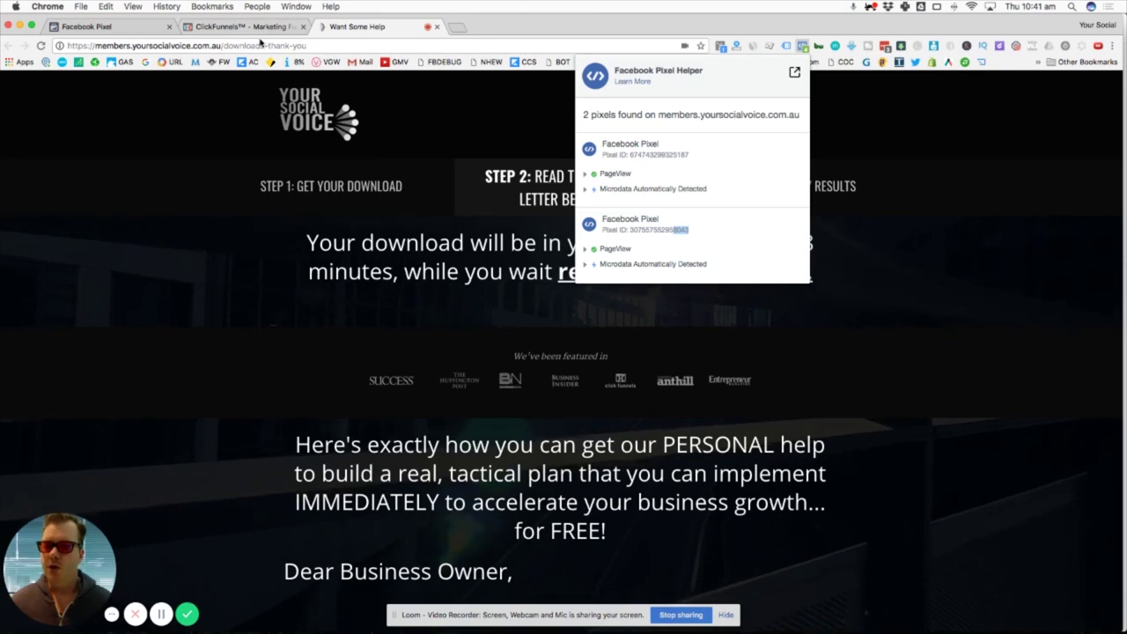
Copy the downloads-thank-you page URL, start a new custom conversion in Events Manager and view the URL rule's match options
left_click(212, 46)
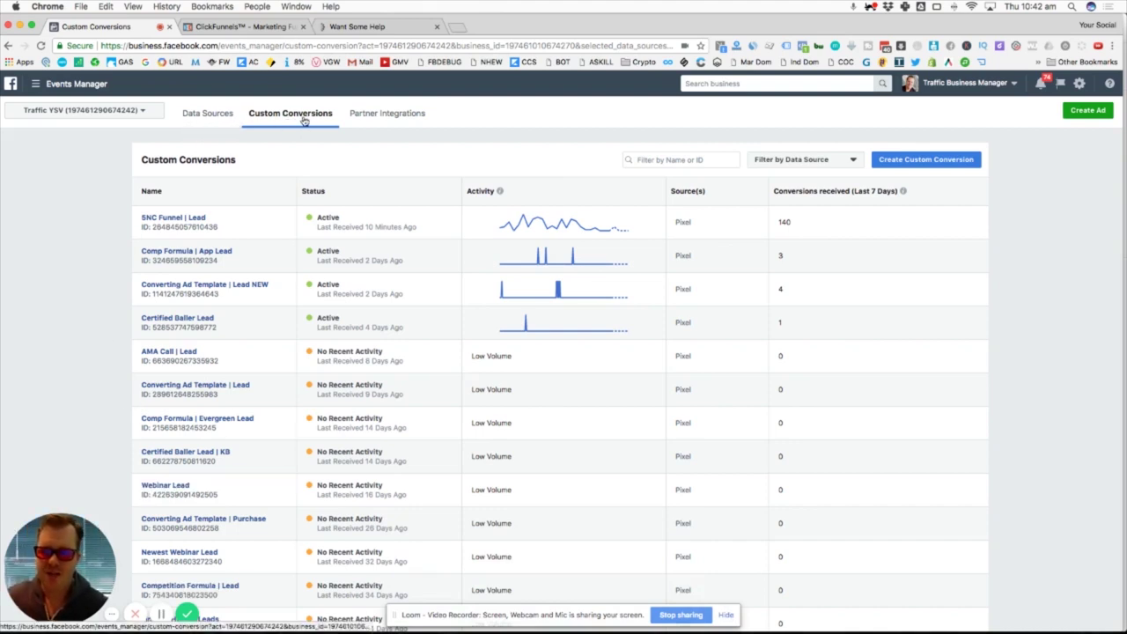
left_click(918, 165)
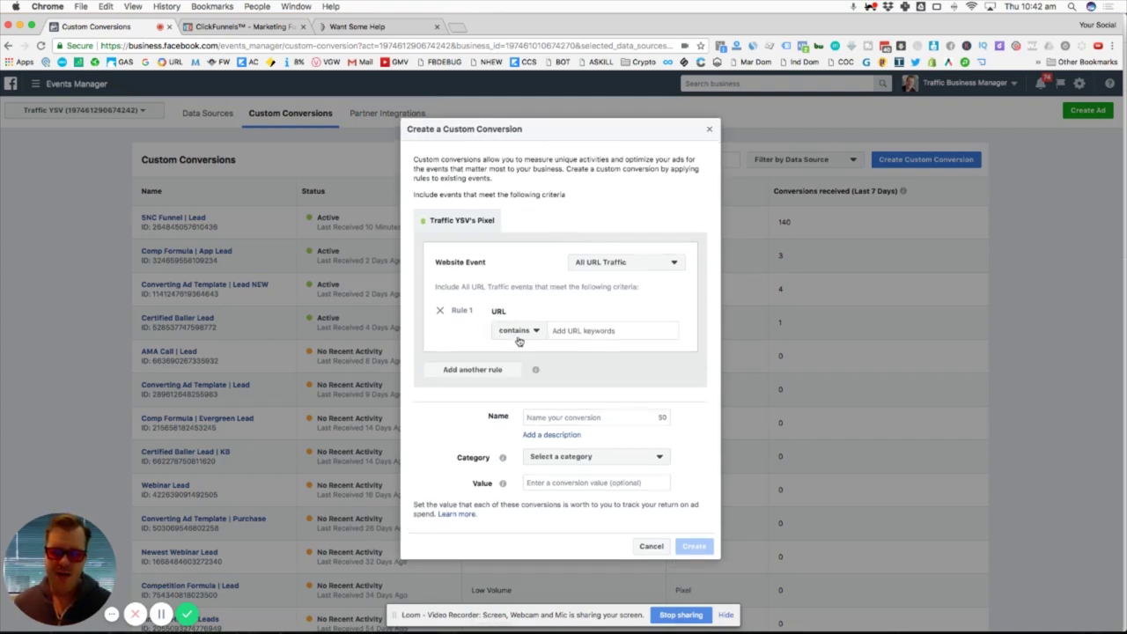
left_click(521, 332)
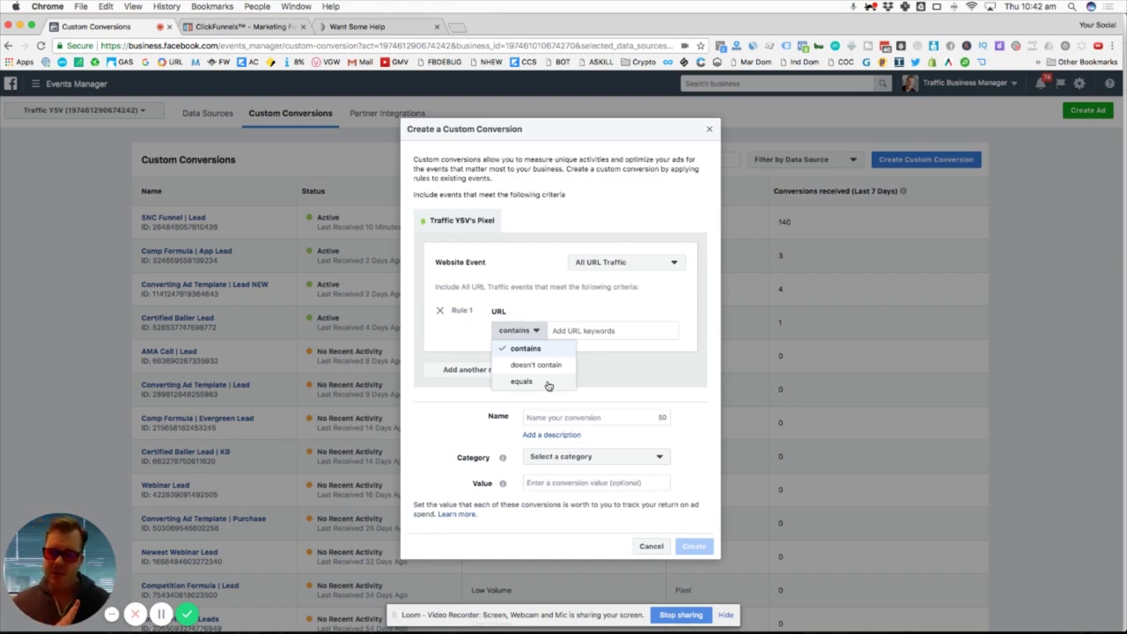
left_click(582, 332)
key("super+v")
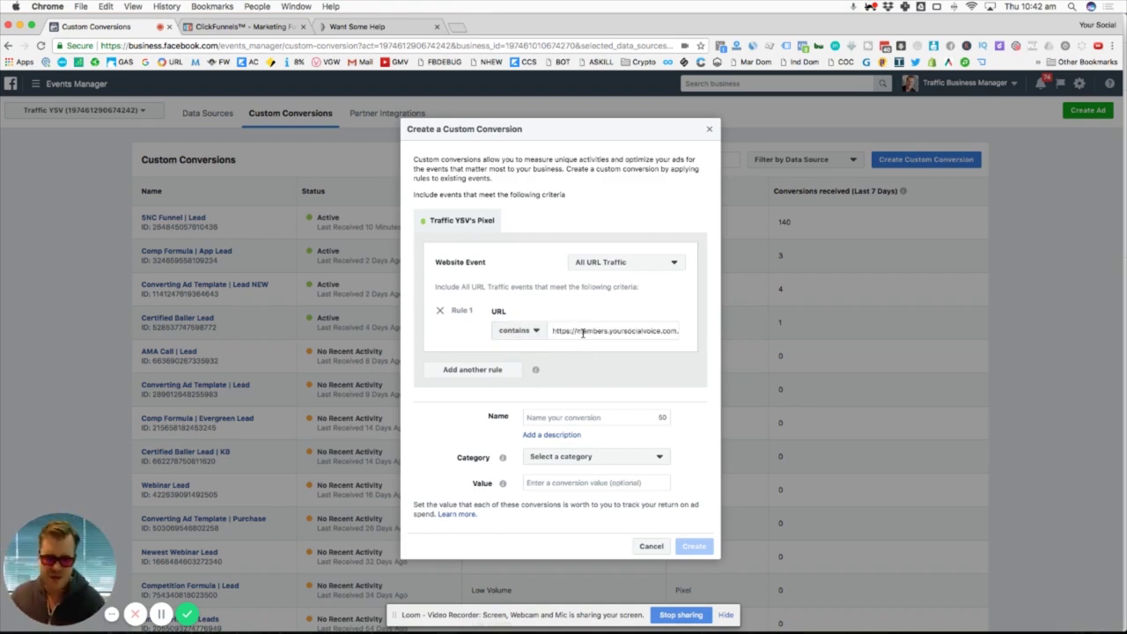
left_click_drag(583, 332, 752, 350)
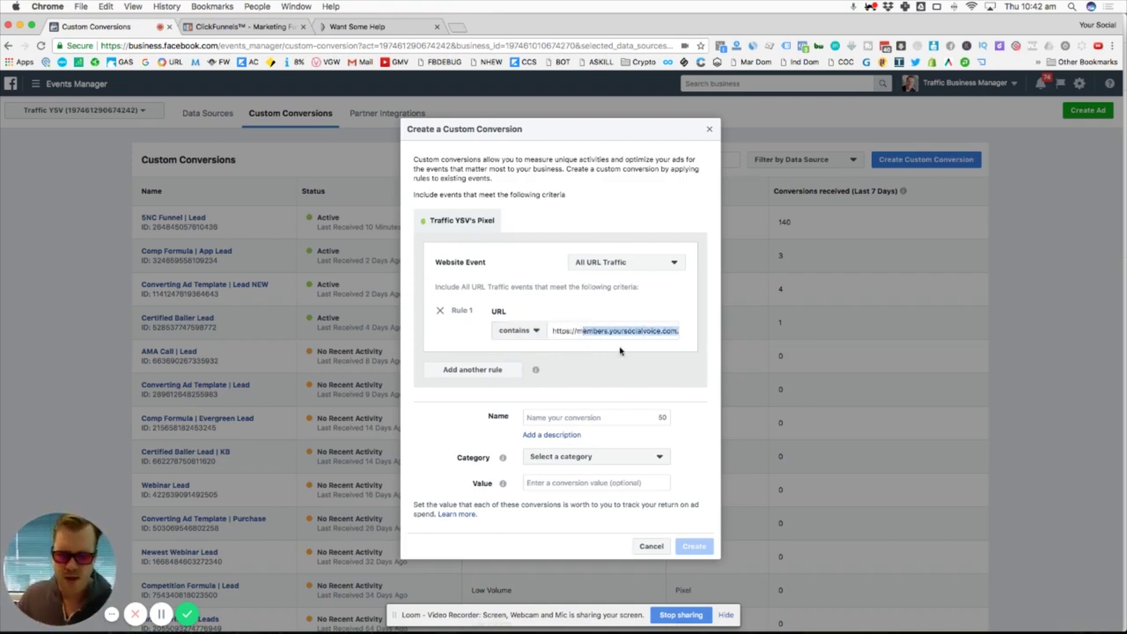
key("Return")
left_click(670, 330)
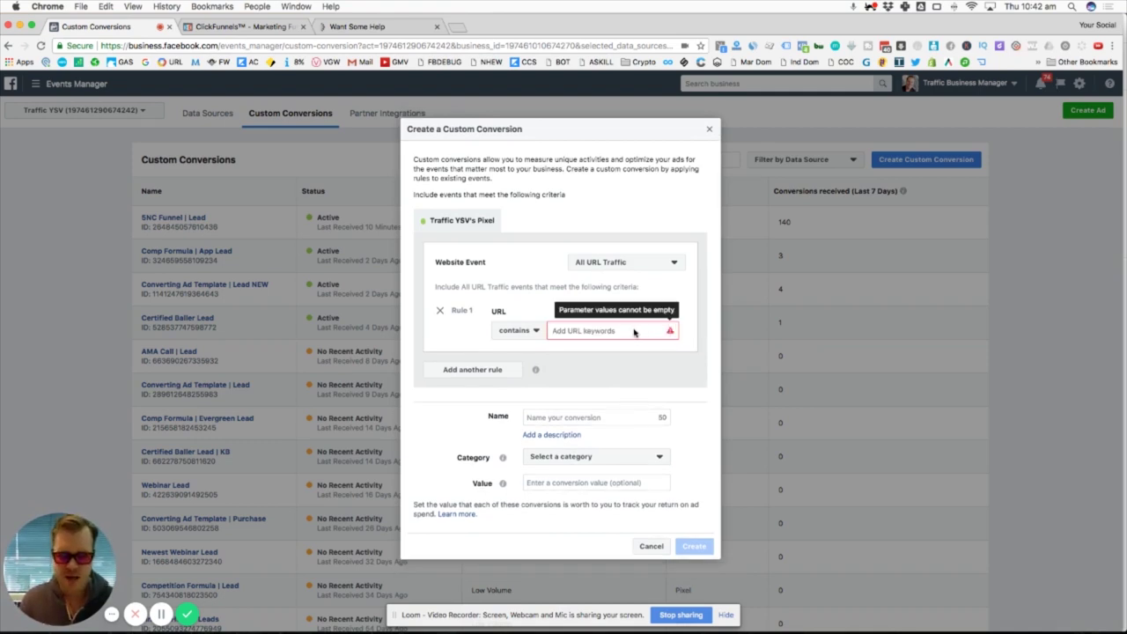
left_click(582, 329)
type("y")
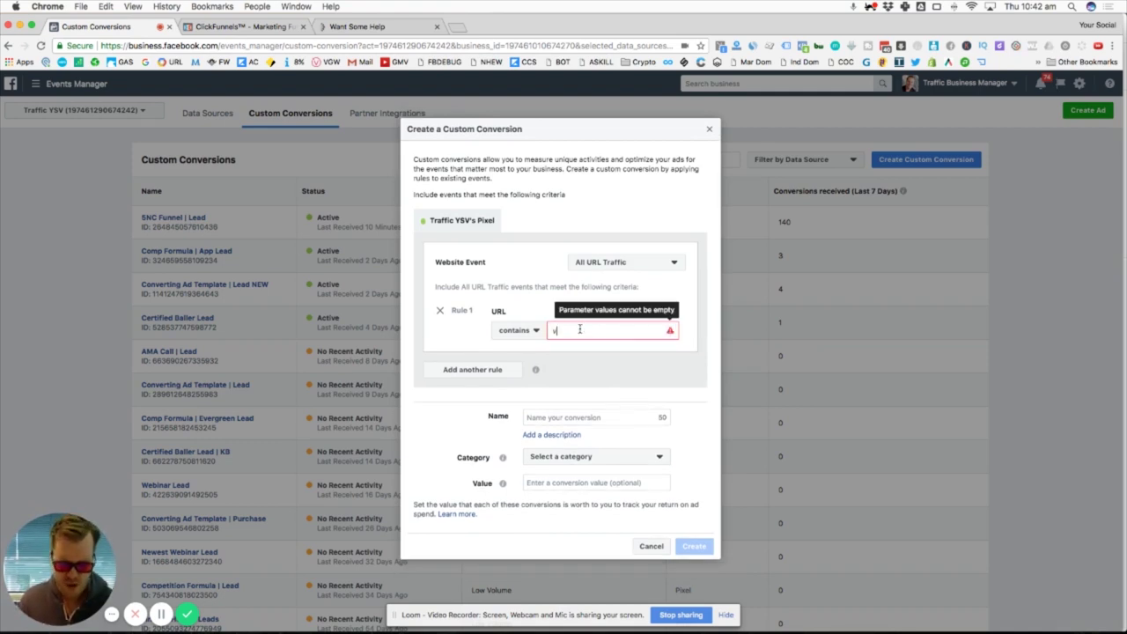
key("BackSpace")
key("super+v")
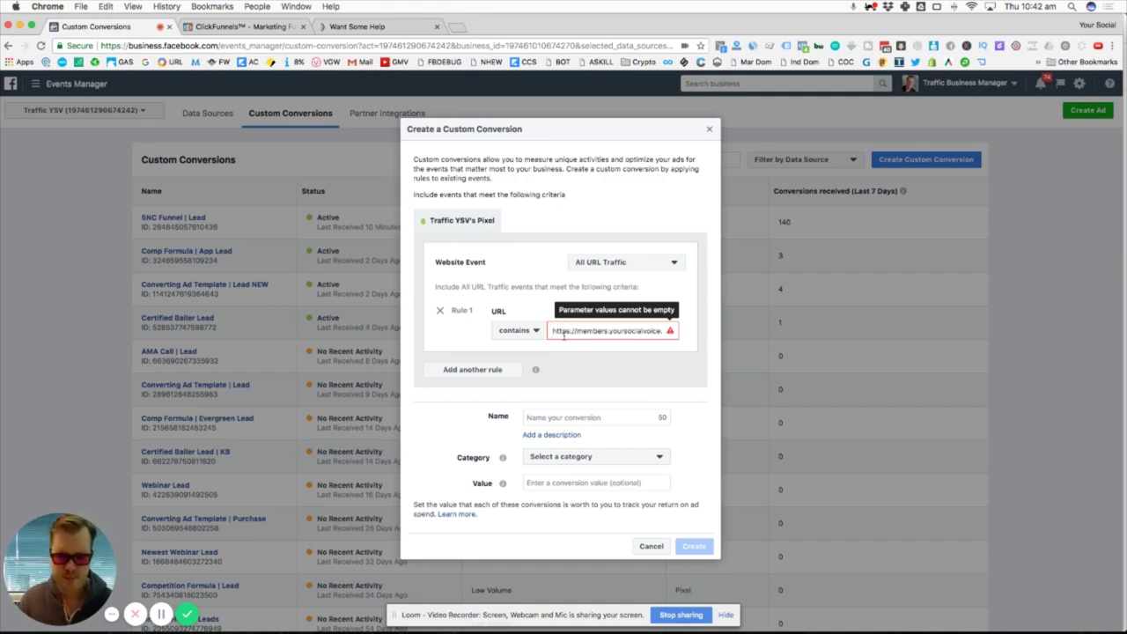
key("super+a")
key("ctrl+c")
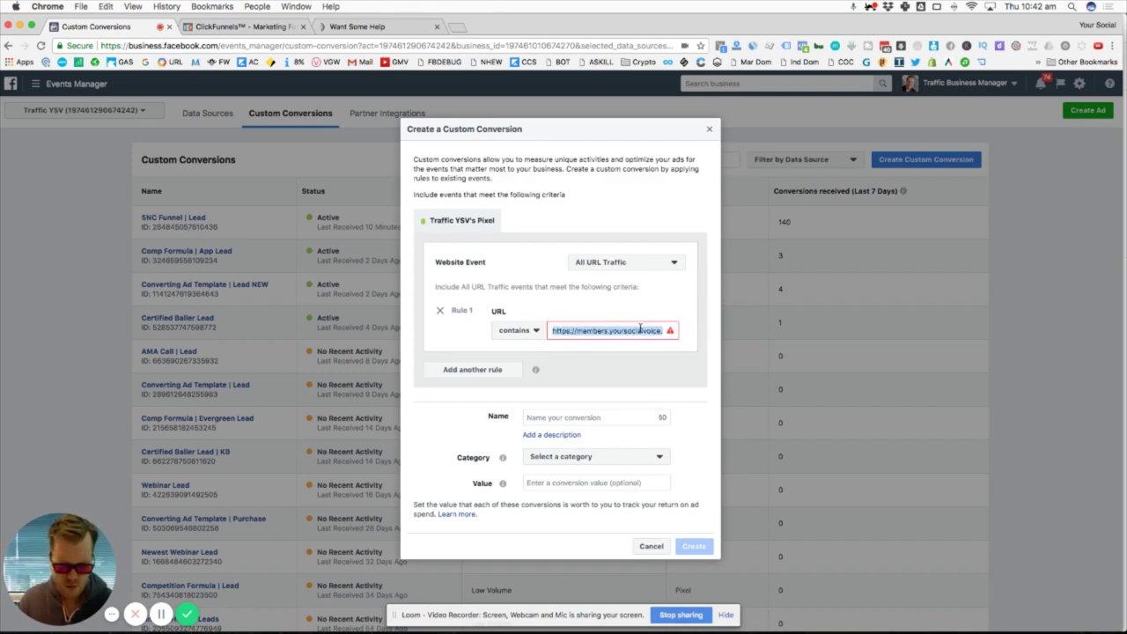
key("Left")
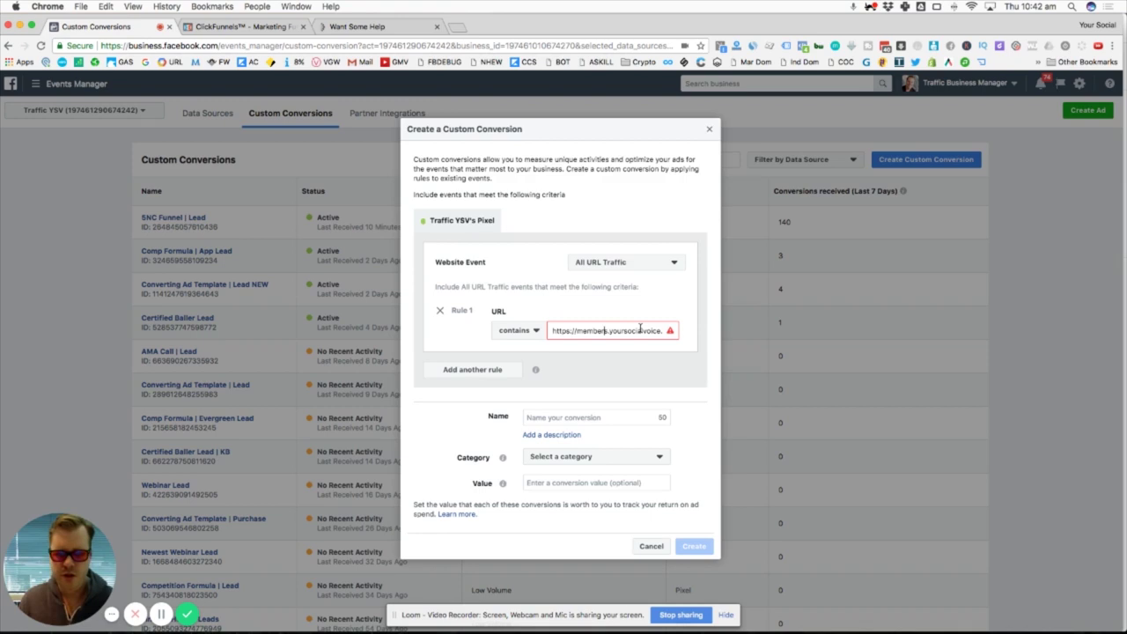
key("End")
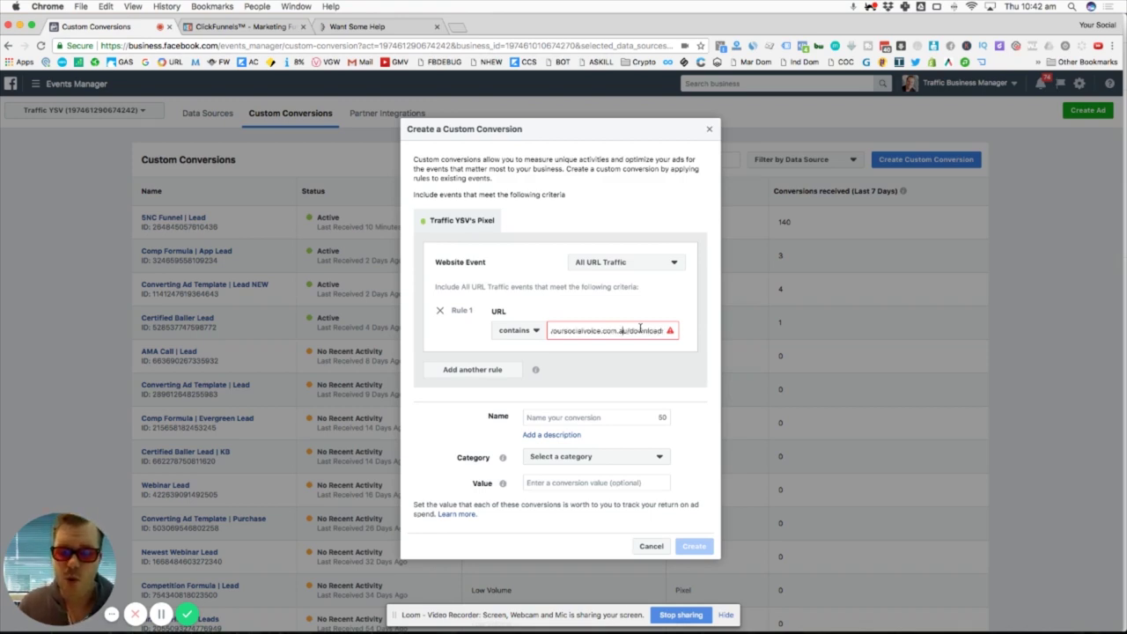
key("Right")
key("Right")
key("Right")
key("Right")
key("Right")
key("Right")
key("Right")
key("Right")
key("Right")
key("Right")
key("Right")
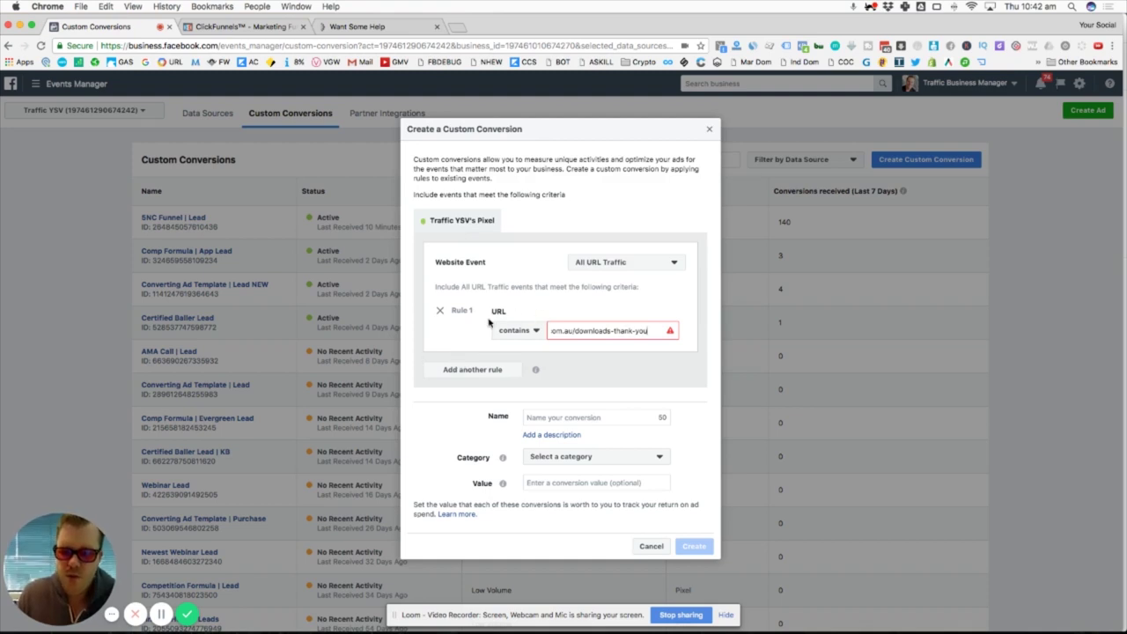
key("Return")
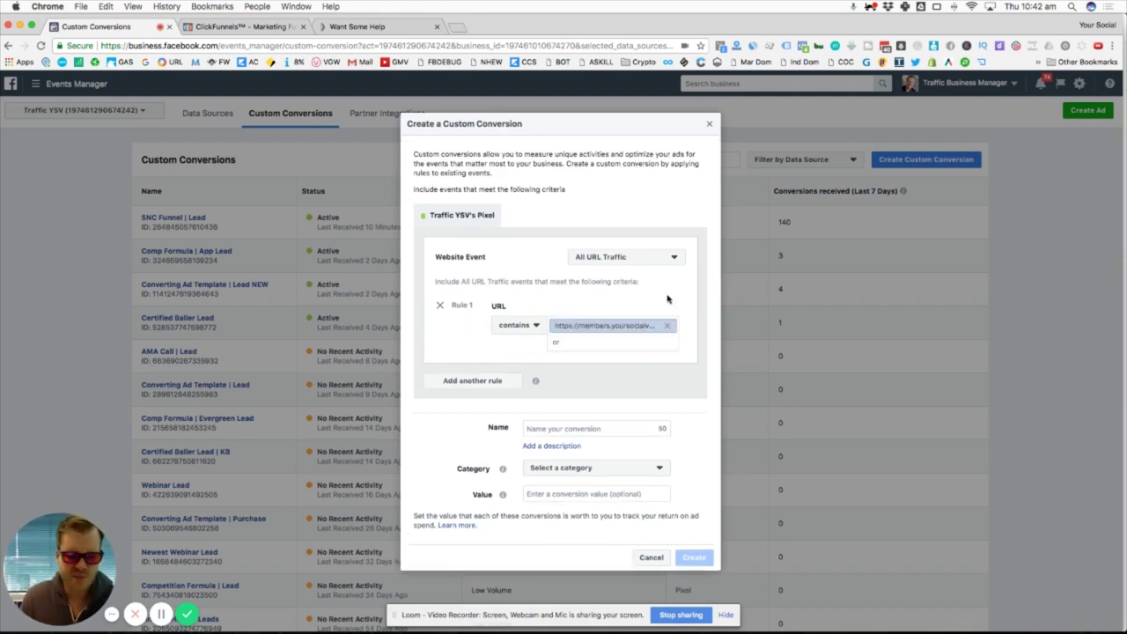
Name the custom conversion "Conversion Test" and set its category to Lead
left_click(554, 430)
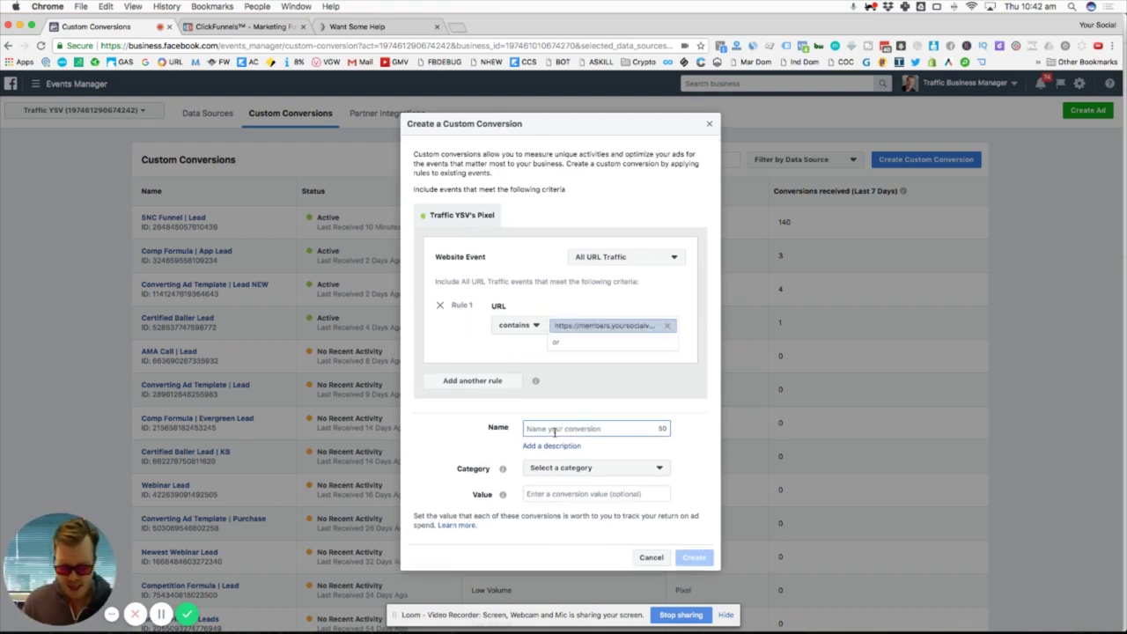
type("C")
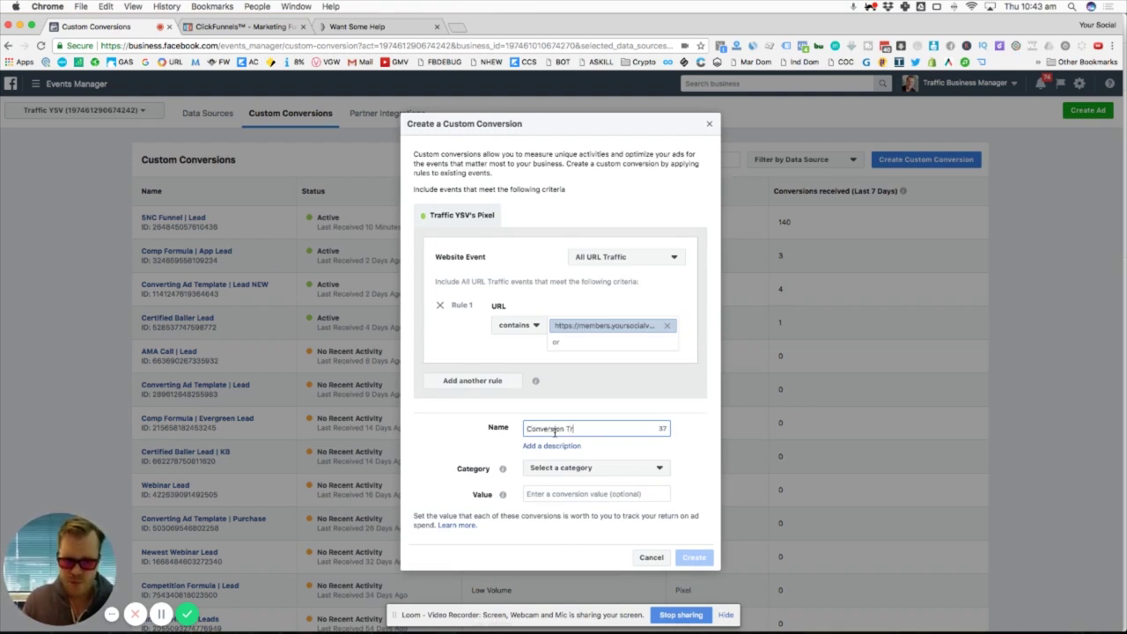
type("onversion Test")
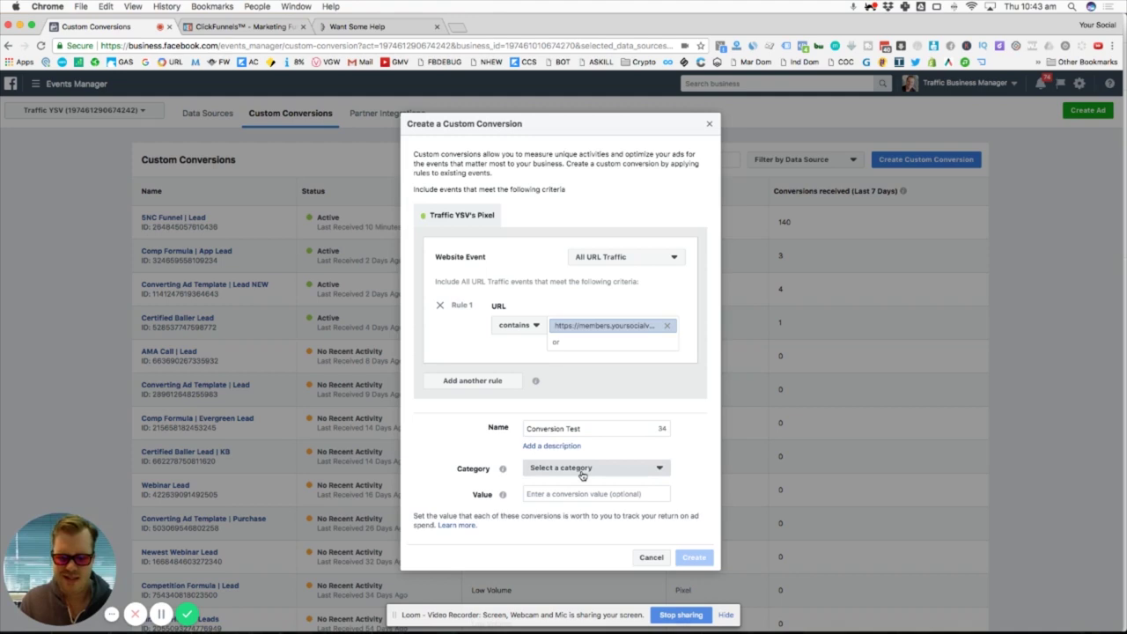
left_click(582, 476)
left_click(568, 568)
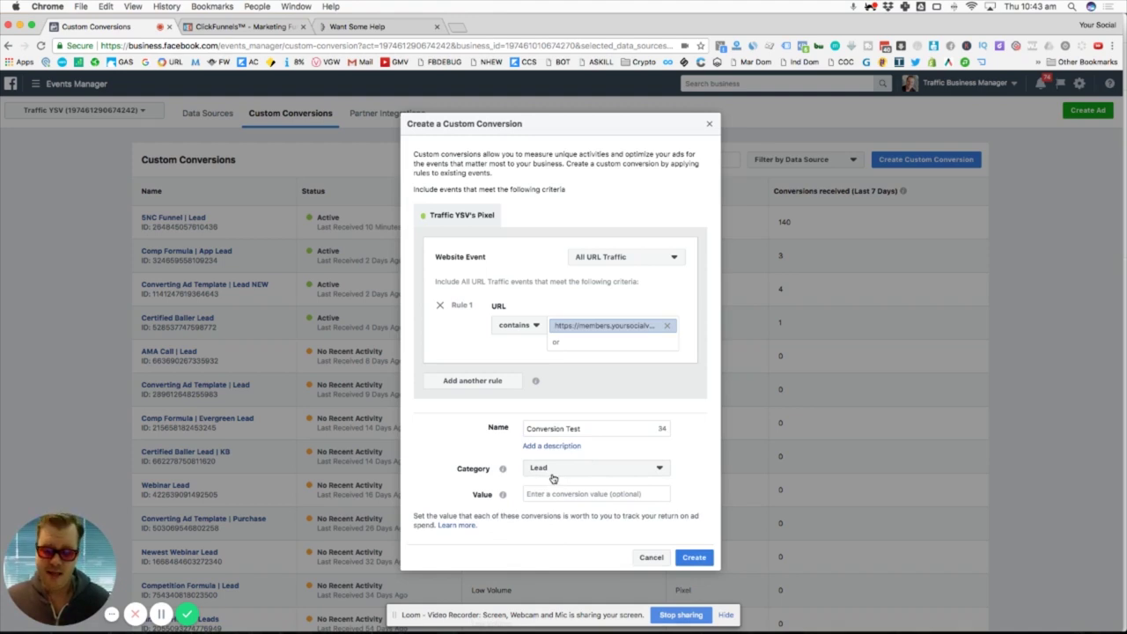
Check the category choices, keep Lead and try to create the "Conversion Test" custom conversion
left_click(553, 472)
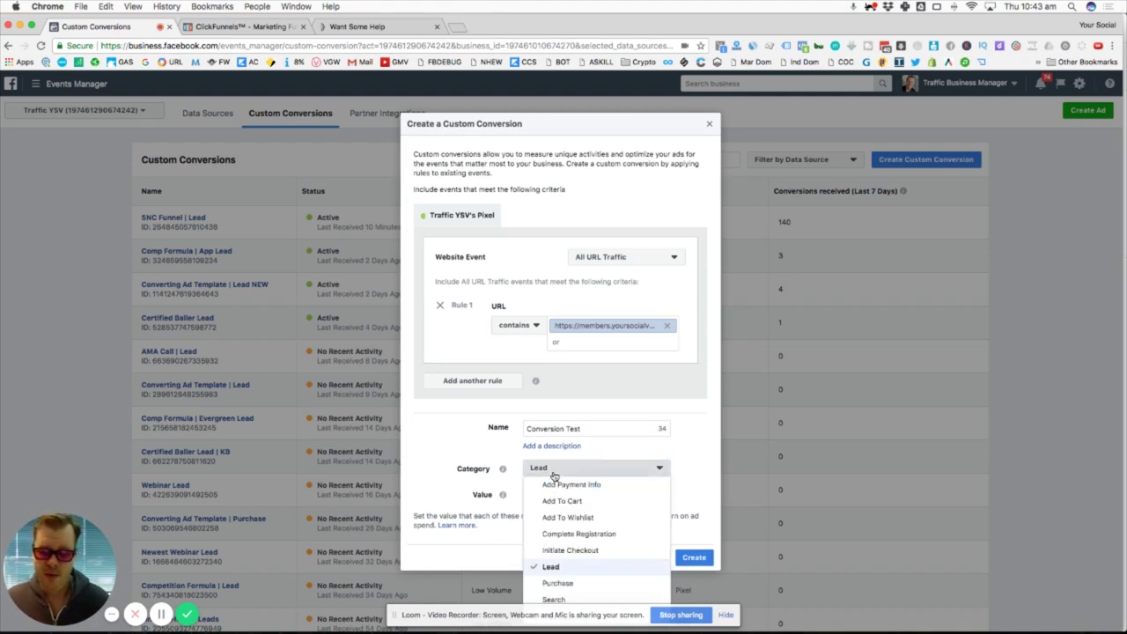
left_click(453, 436)
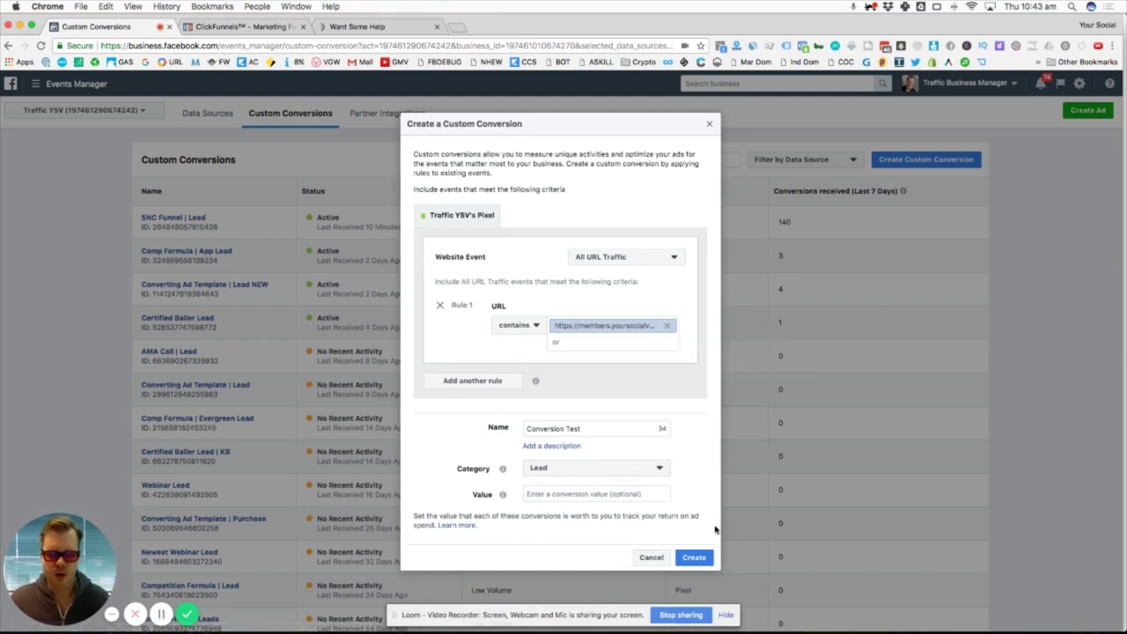
left_click(697, 560)
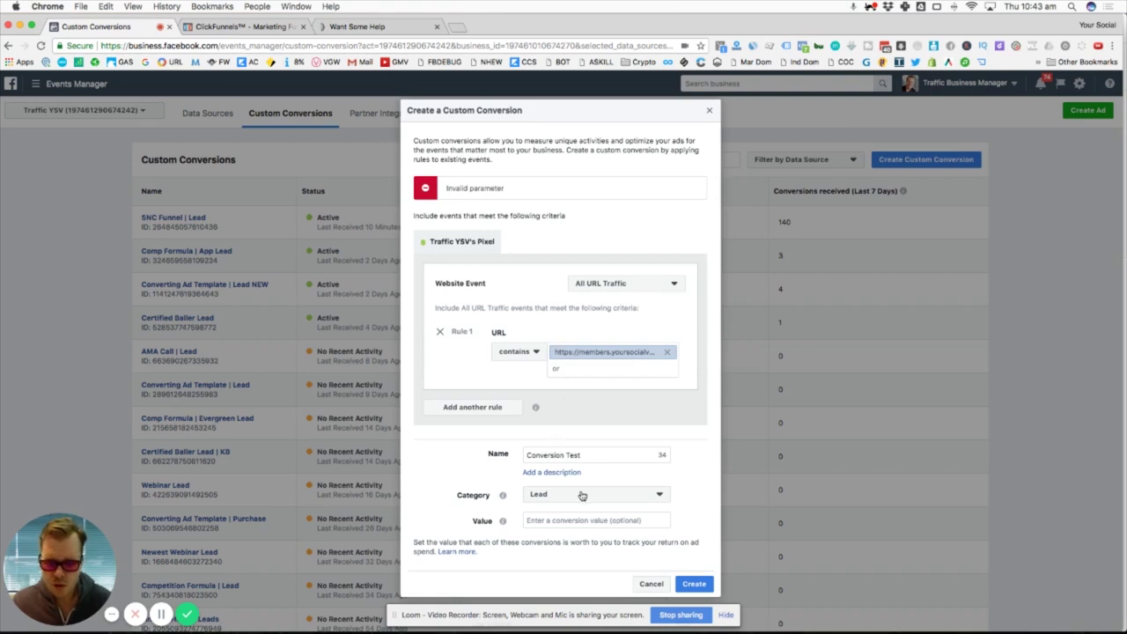
Replace Rule 1's URL value with the copied downloads-thank-you page URL and try again to create the custom conversion
left_click(667, 353)
key("ctrl+v")
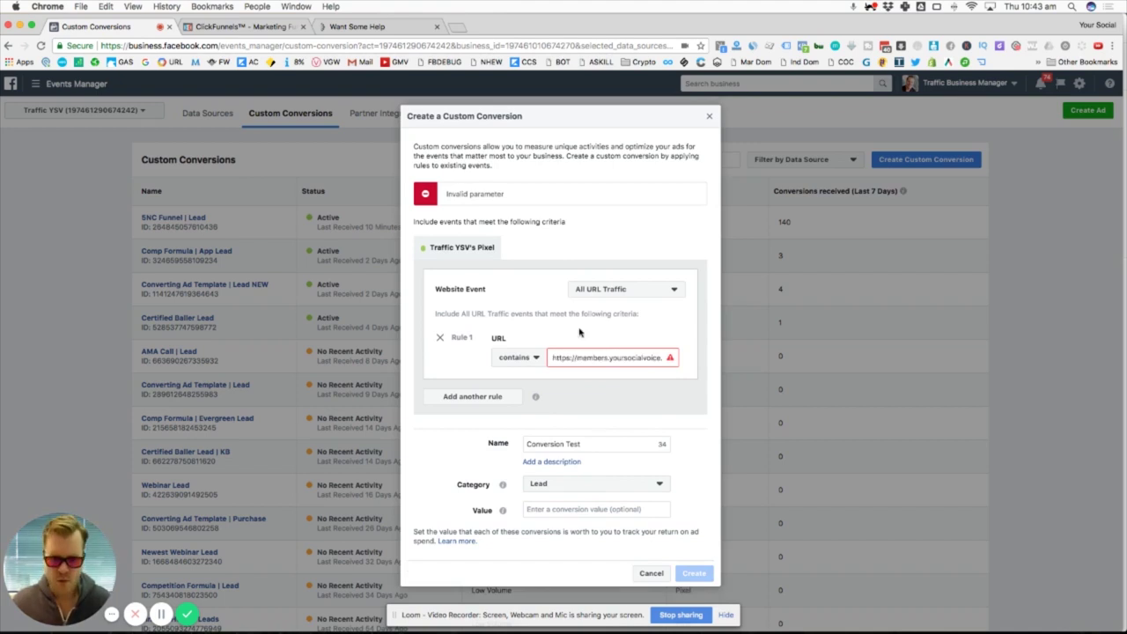
key("Return")
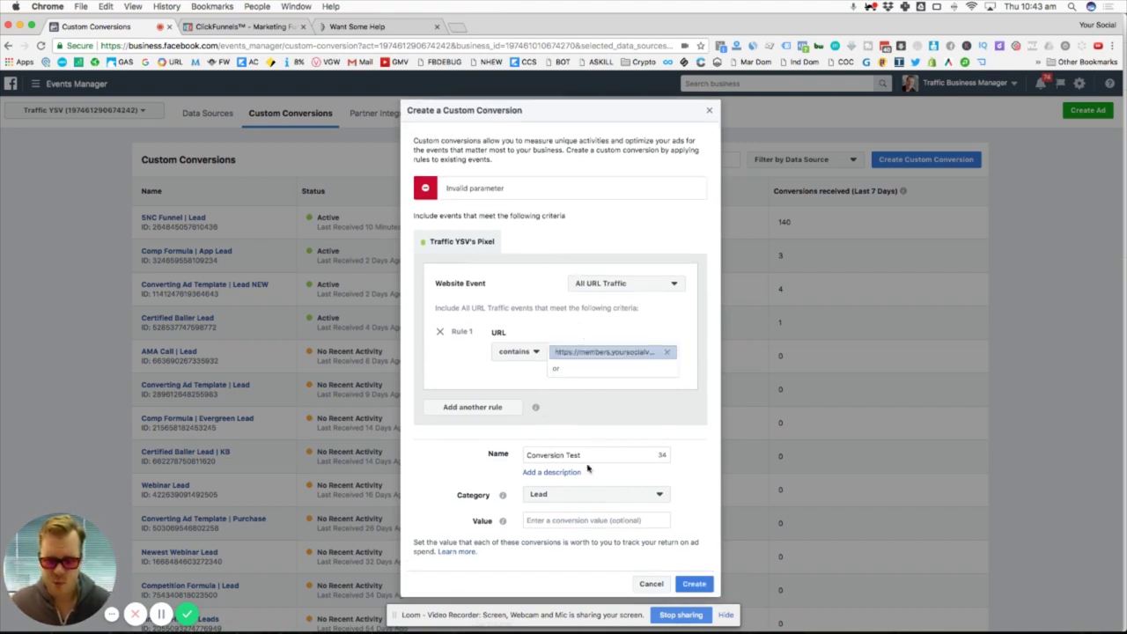
left_click(690, 583)
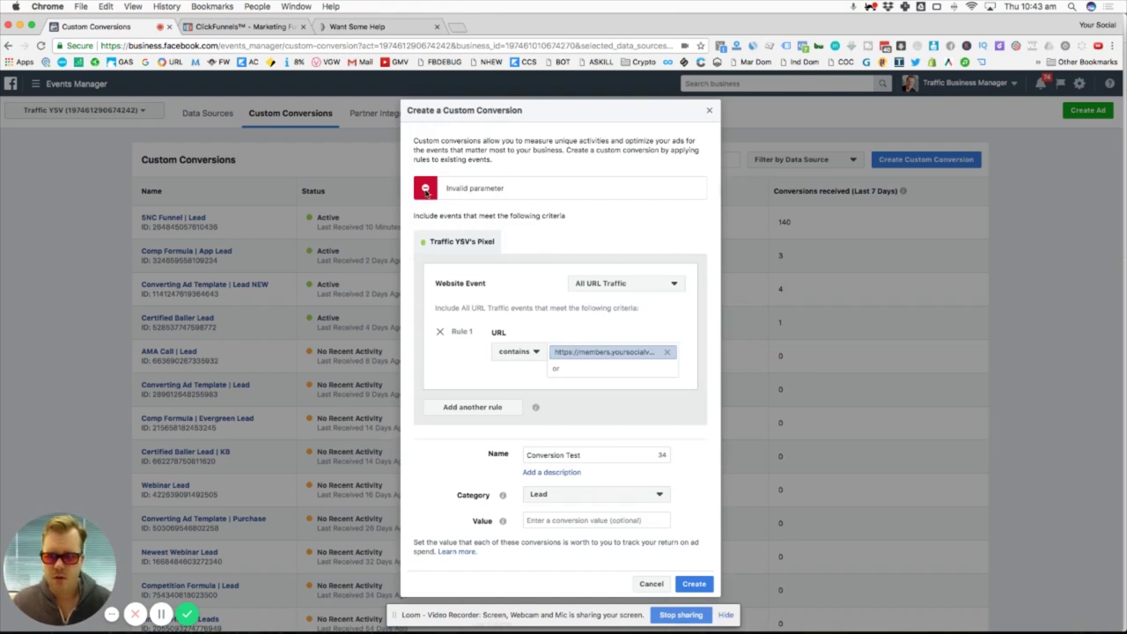
Rename the custom conversion draft as "Certified Baller Lead" and close the creation dialog without creating it
left_click_drag(613, 449, 321, 441)
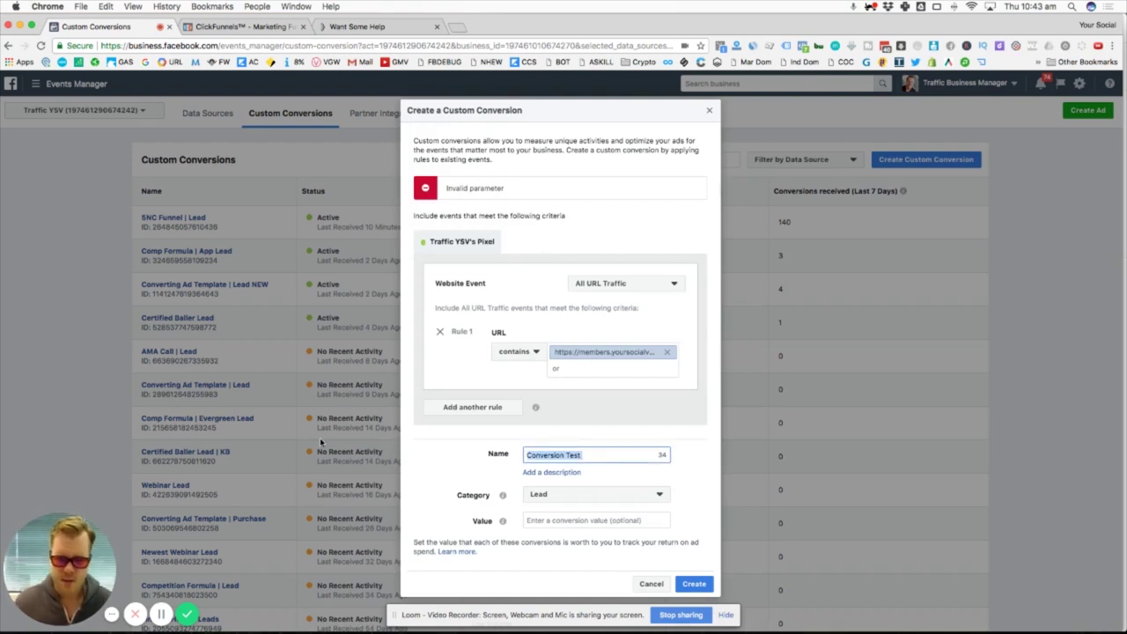
type("Certified Baller Lead")
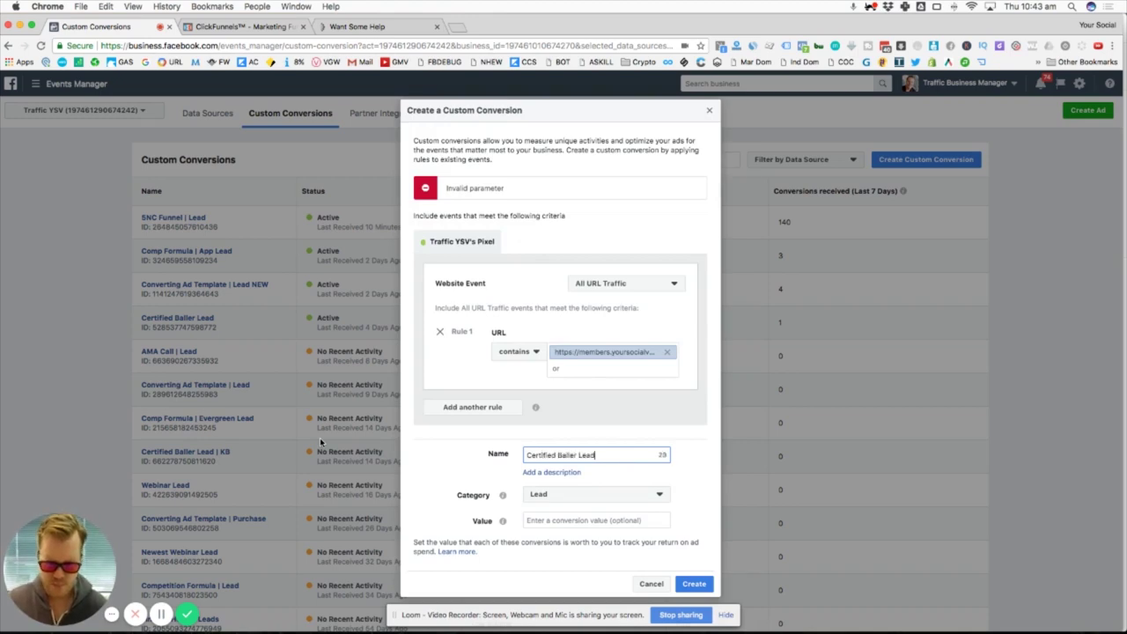
key("Escape")
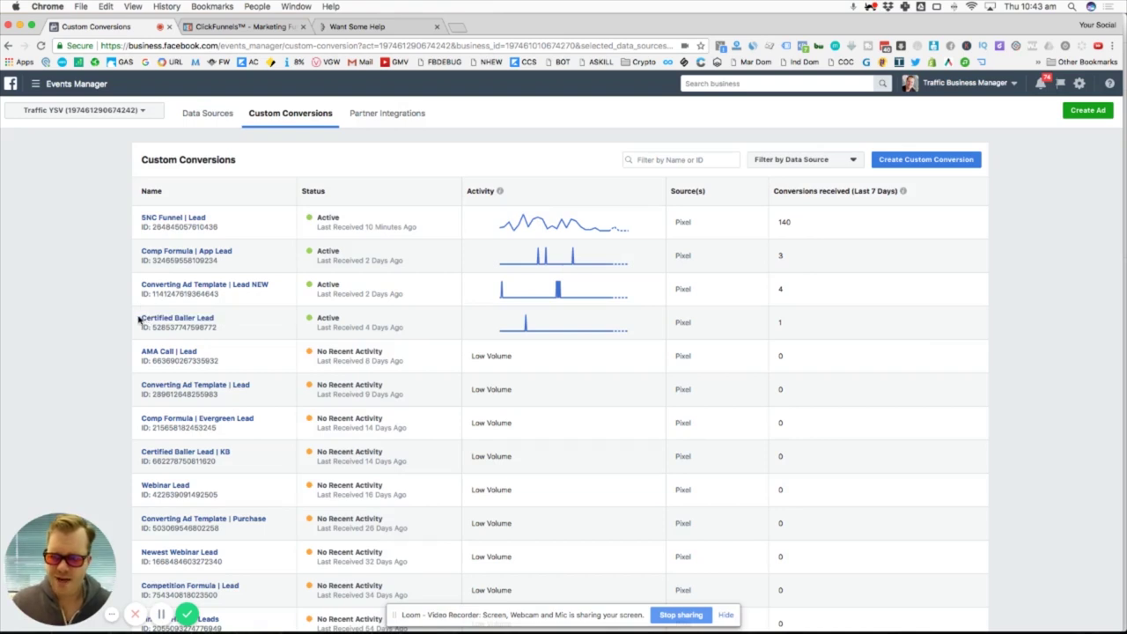
Point out the existing Certified Baller Lead entry in the custom conversions list
left_click_drag(138, 321, 220, 323)
left_click(220, 324)
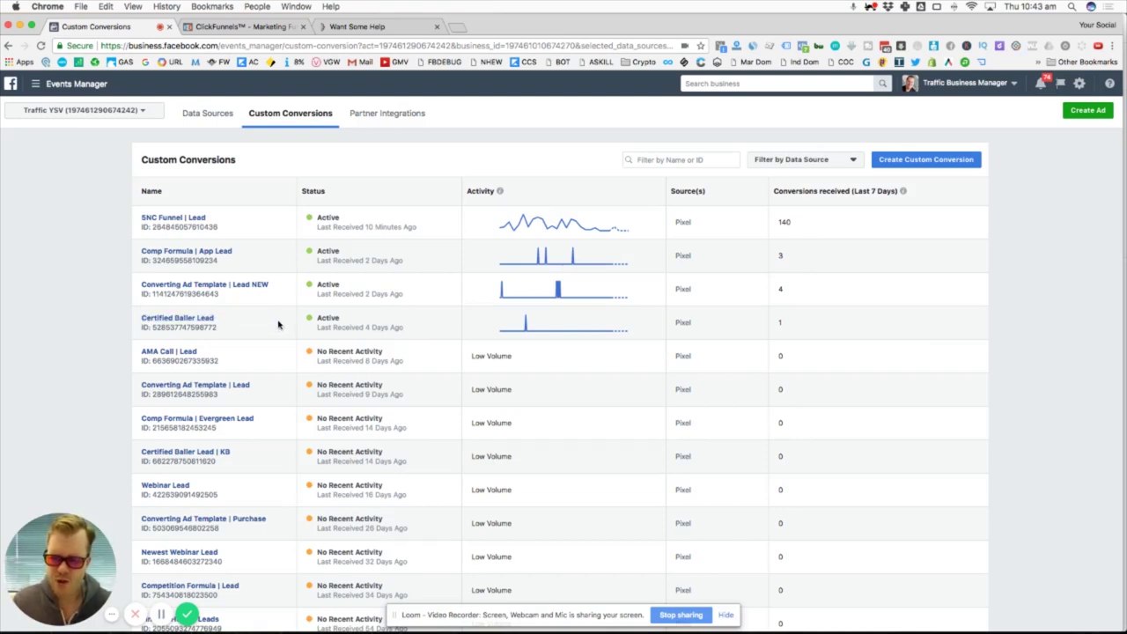